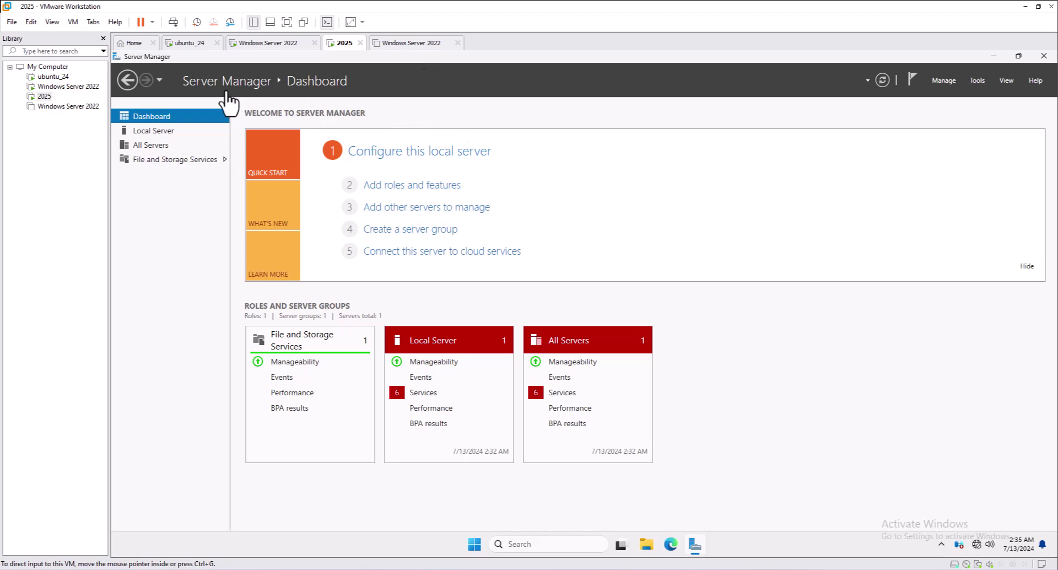
Step: View the current computer name under Local Server and System Properties, cancelling without changes
click(160, 131)
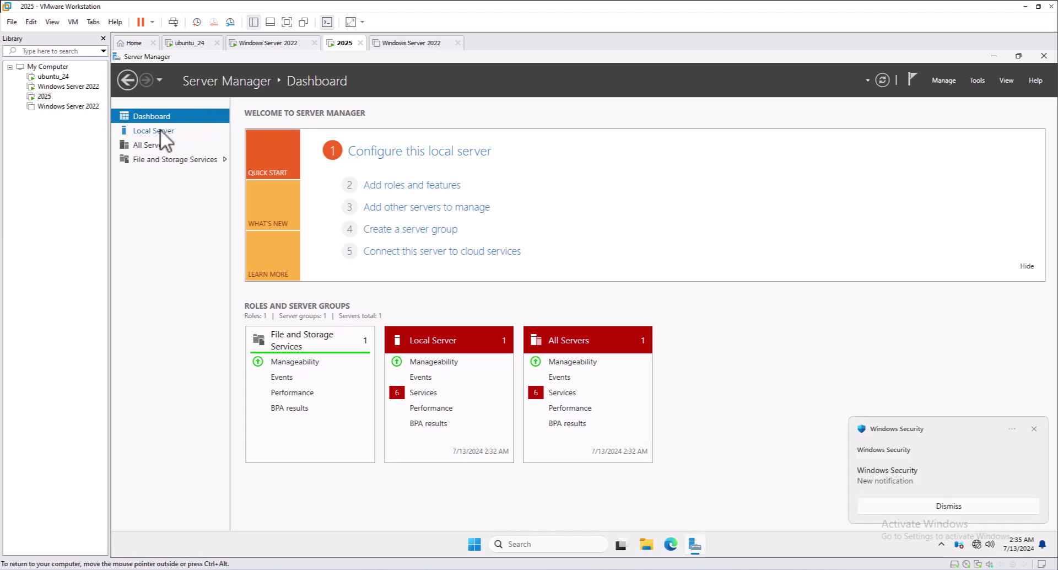
click(155, 131)
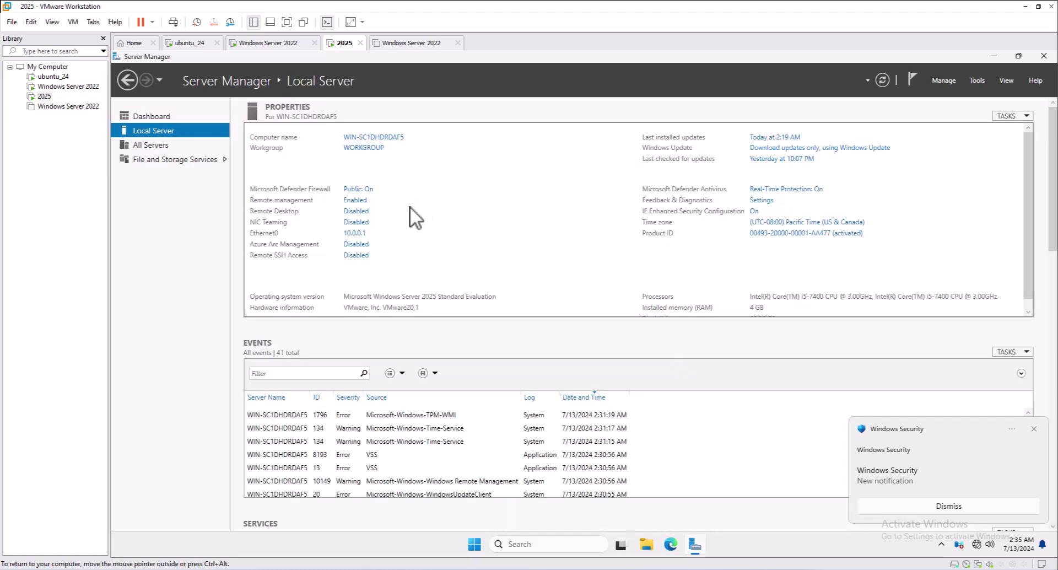
click(380, 139)
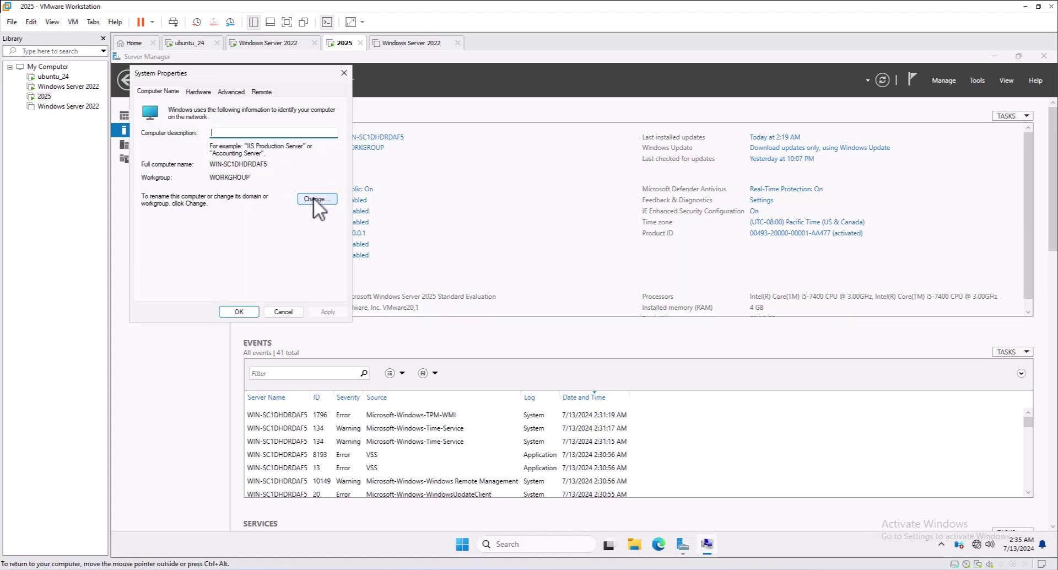
click(314, 197)
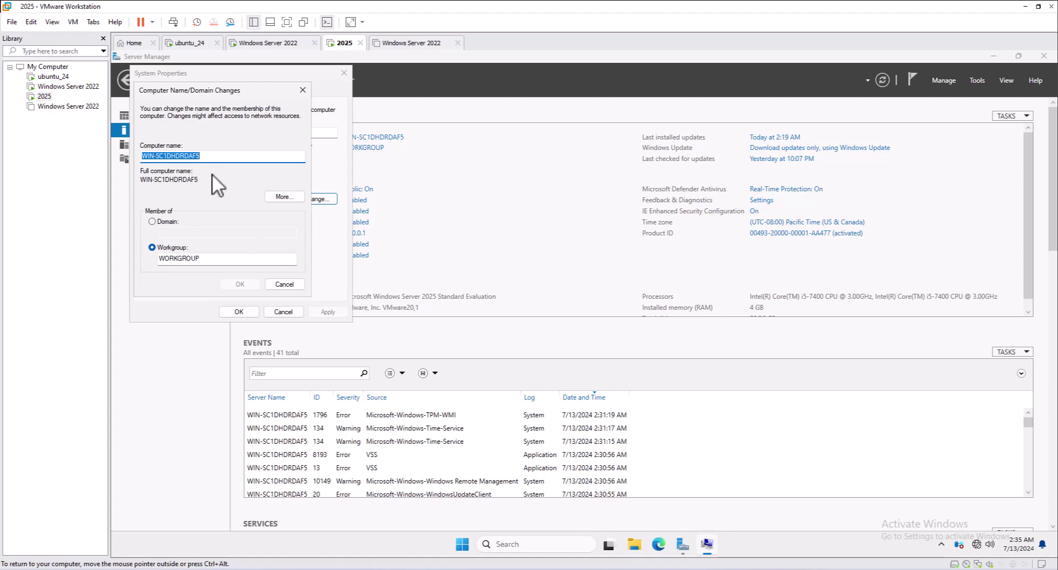
click(287, 286)
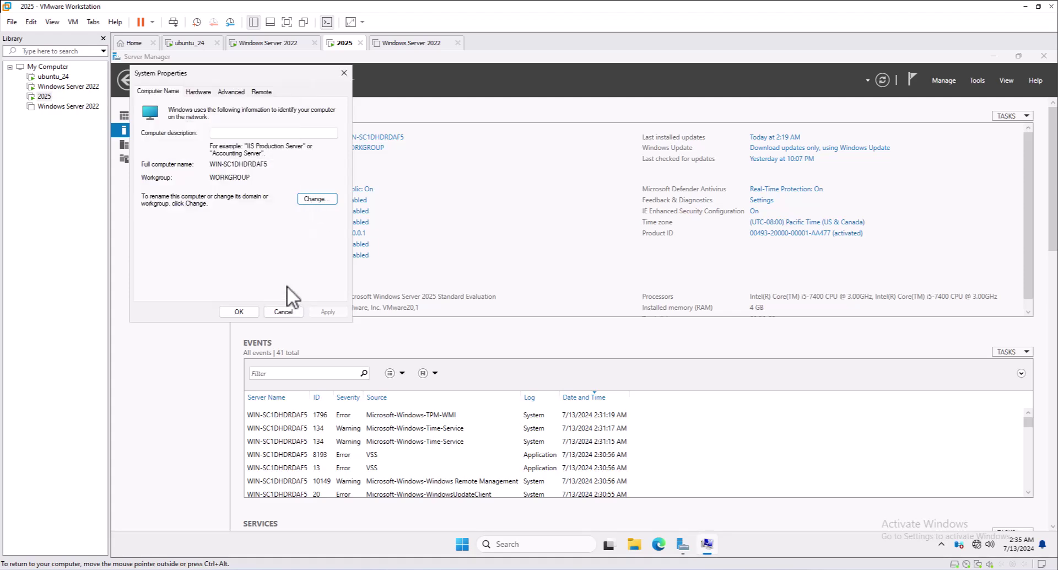
click(281, 312)
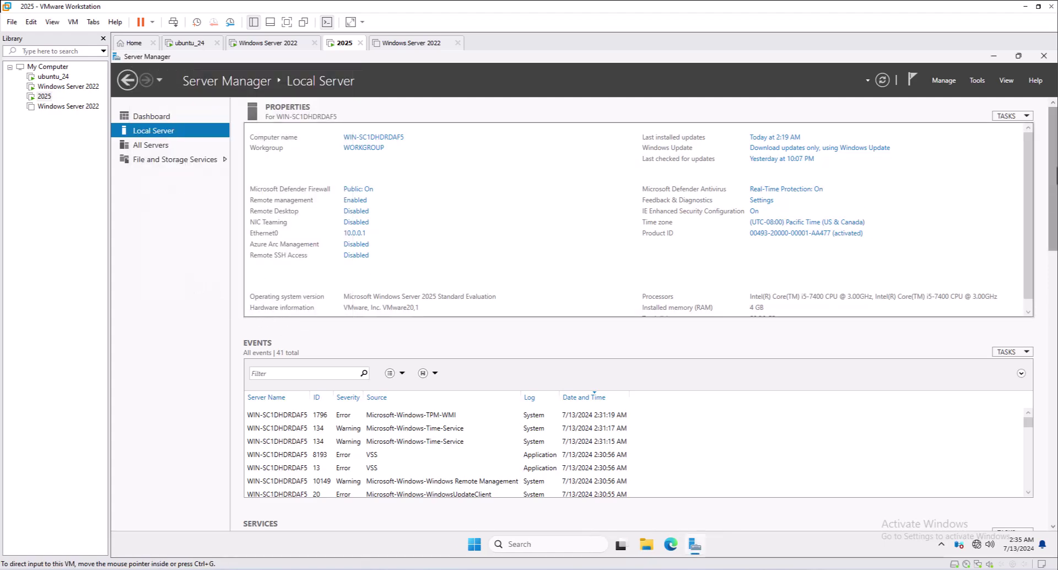
Step: Close Server Manager and launch Windows PowerShell as administrator from a Start menu search
click(1044, 56)
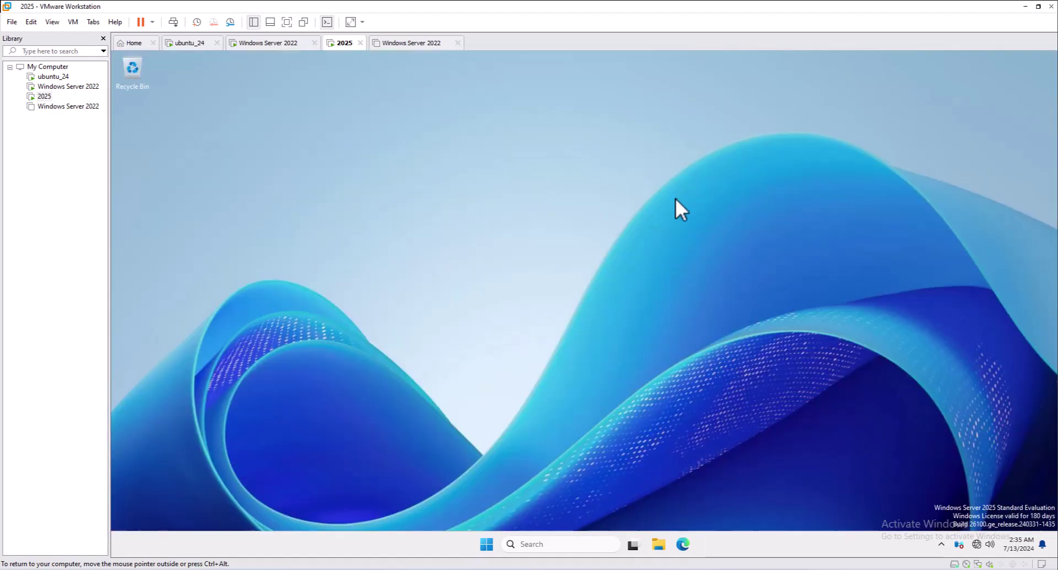
click(486, 545)
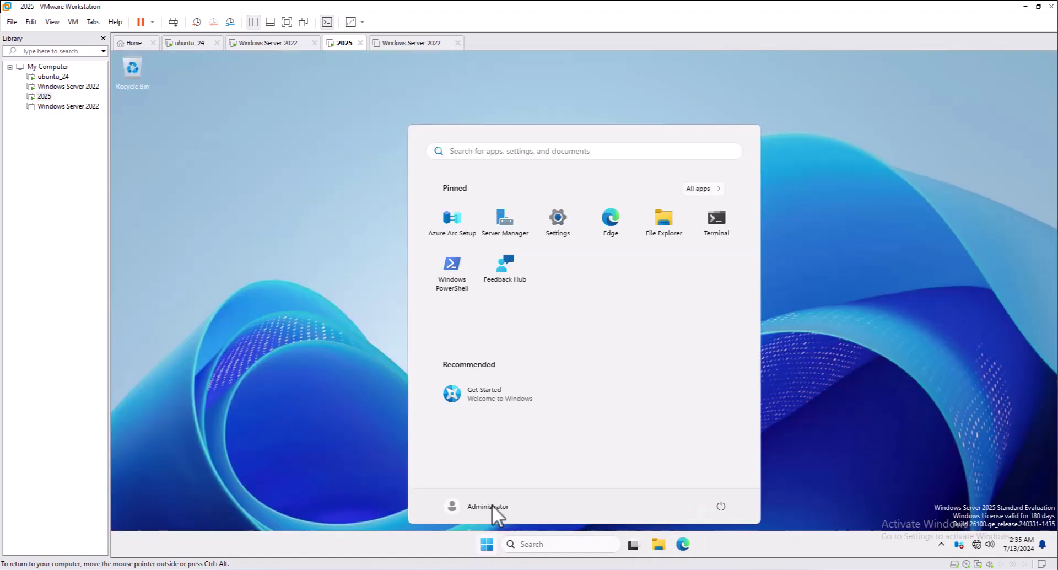
text(p)
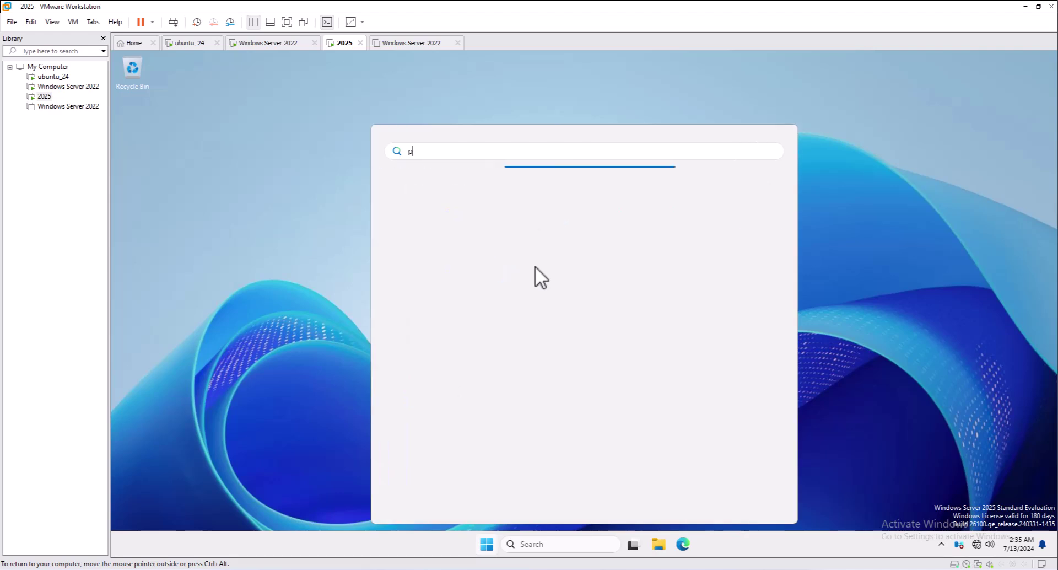
text(ower)
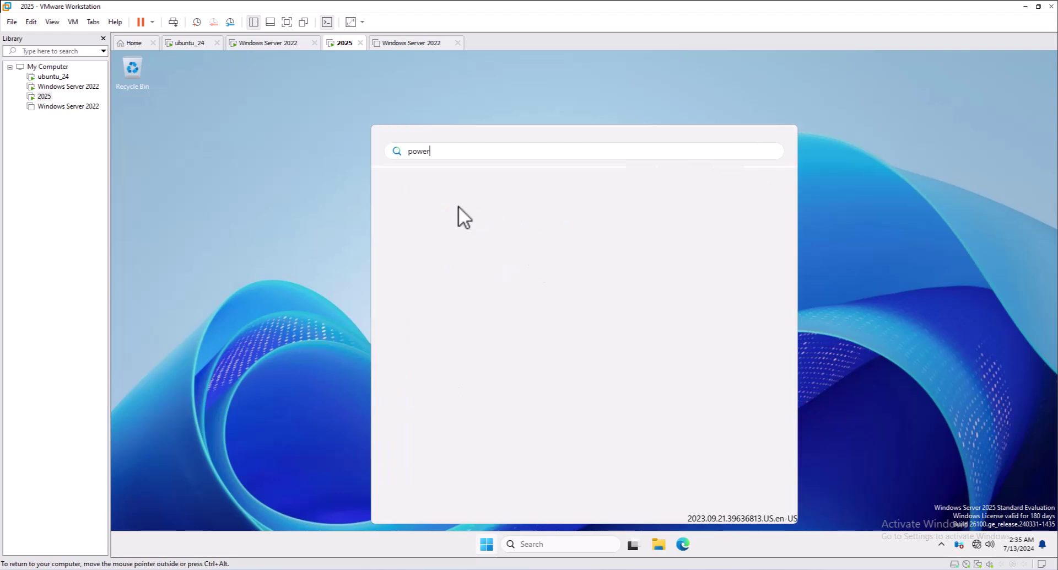
text(shel)
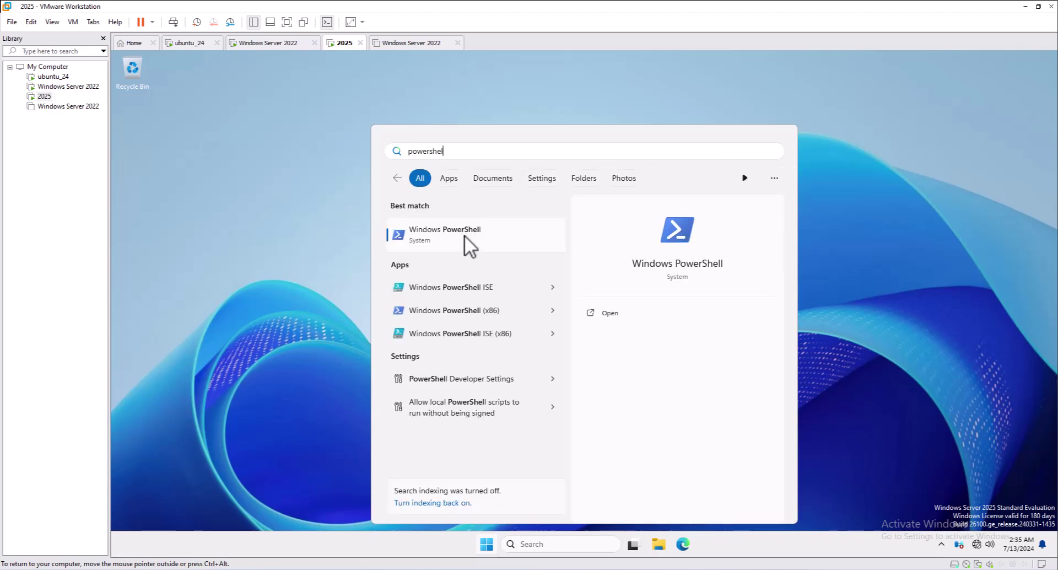
right_click(458, 234)
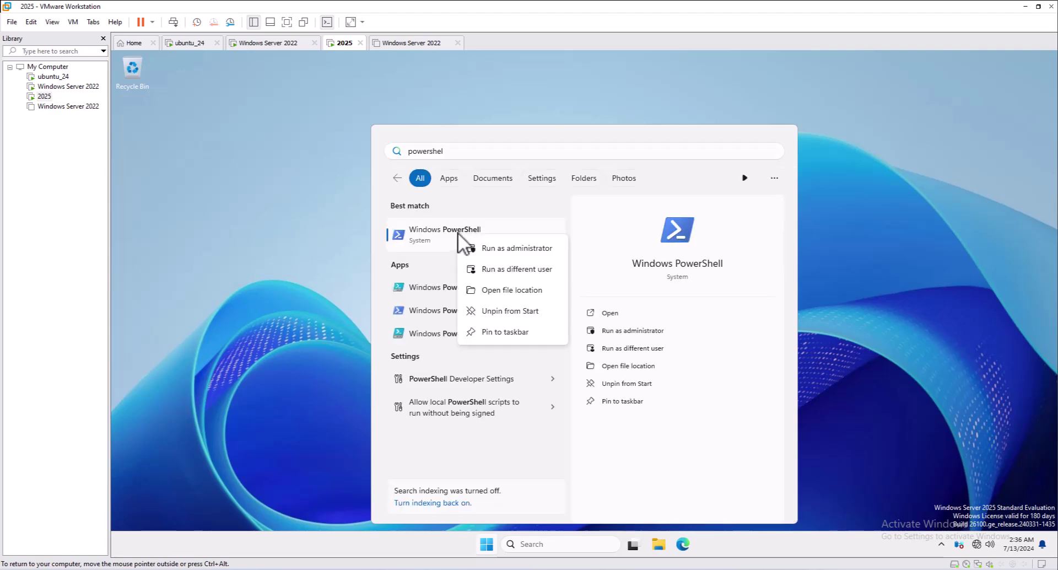
click(485, 248)
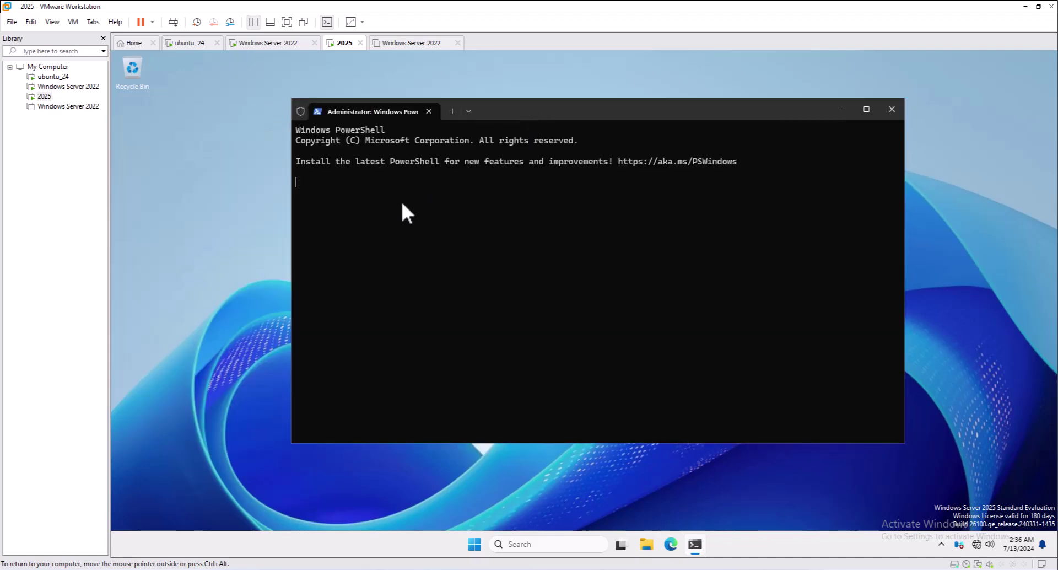
Step: Run rename-computer -newname "dc01" -force -Passthru to rename the computer to dc01
key(Return)
text(re)
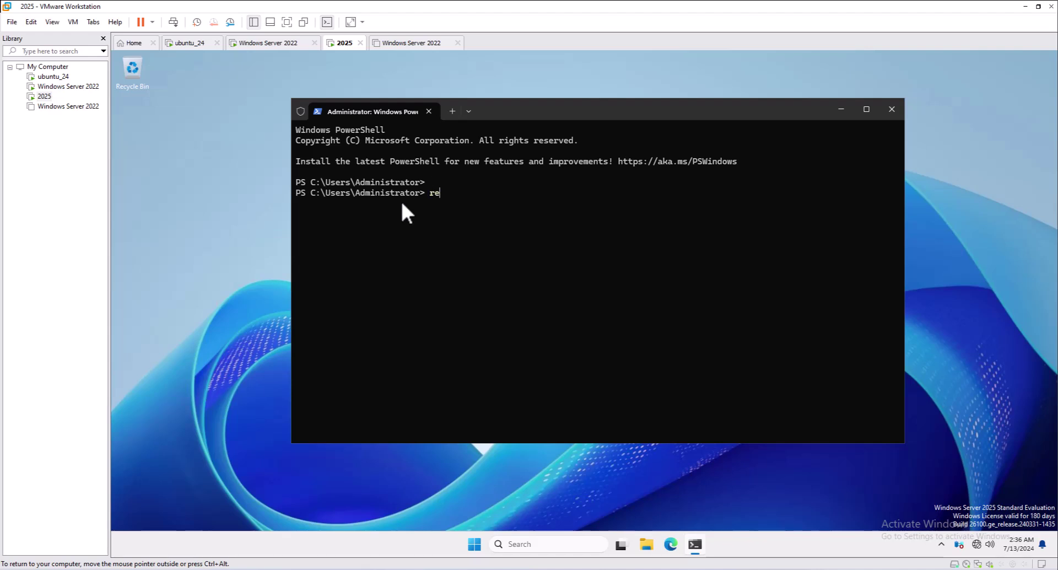
text(name-computer -newname "dc01)
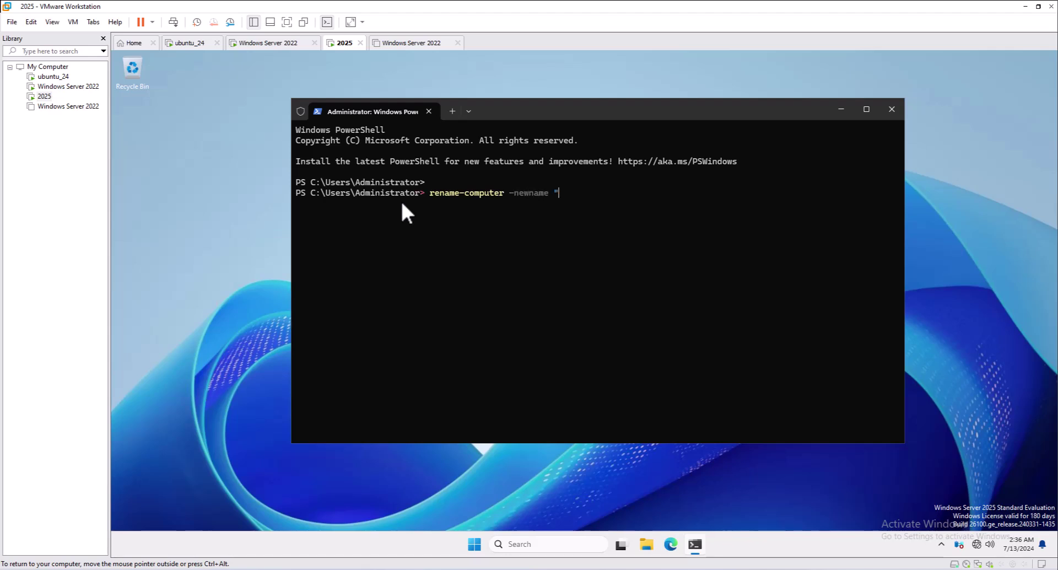
text(")
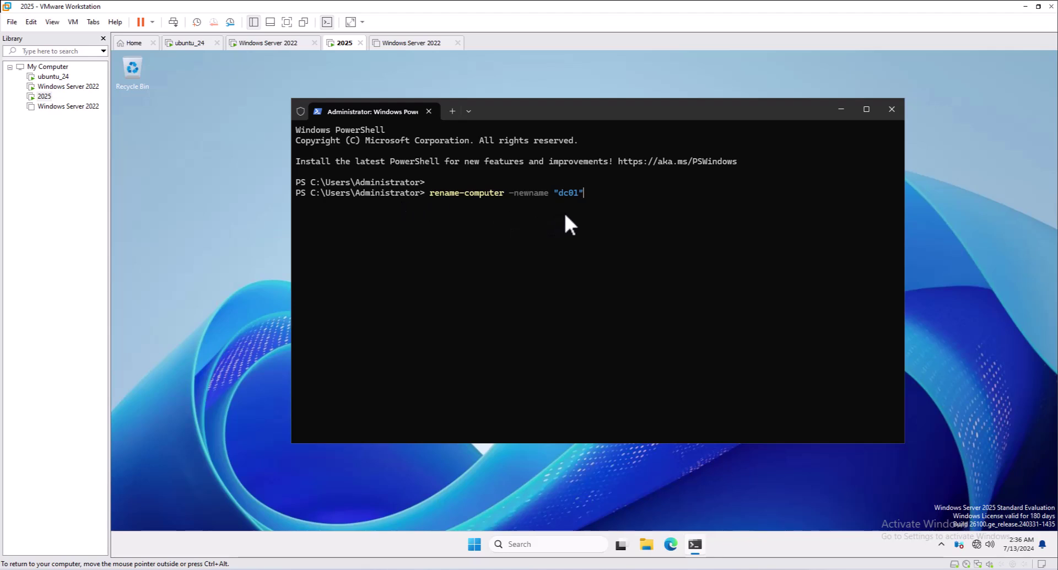
text(-force )
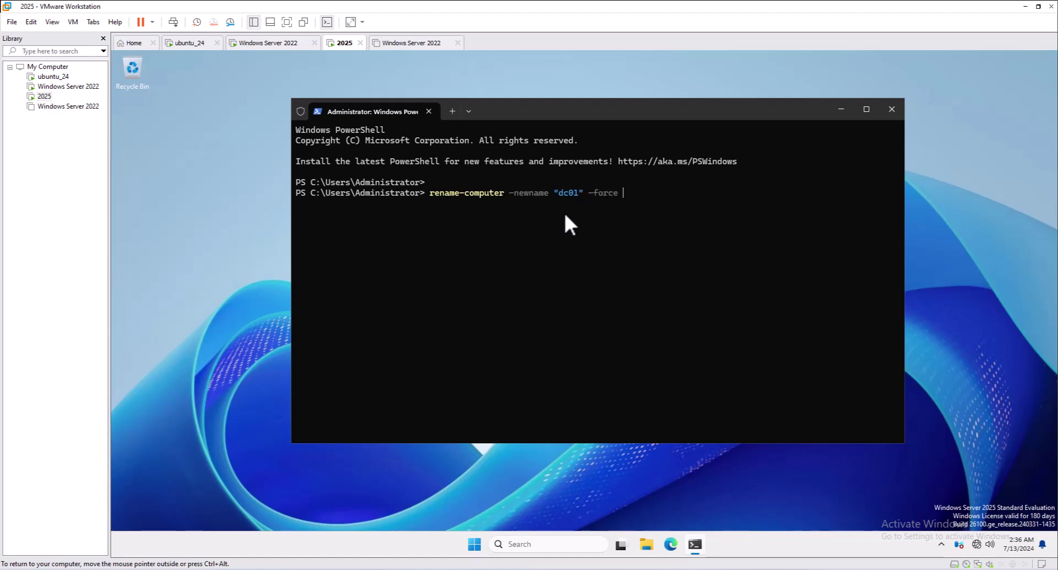
text(-Passthru)
key(Return)
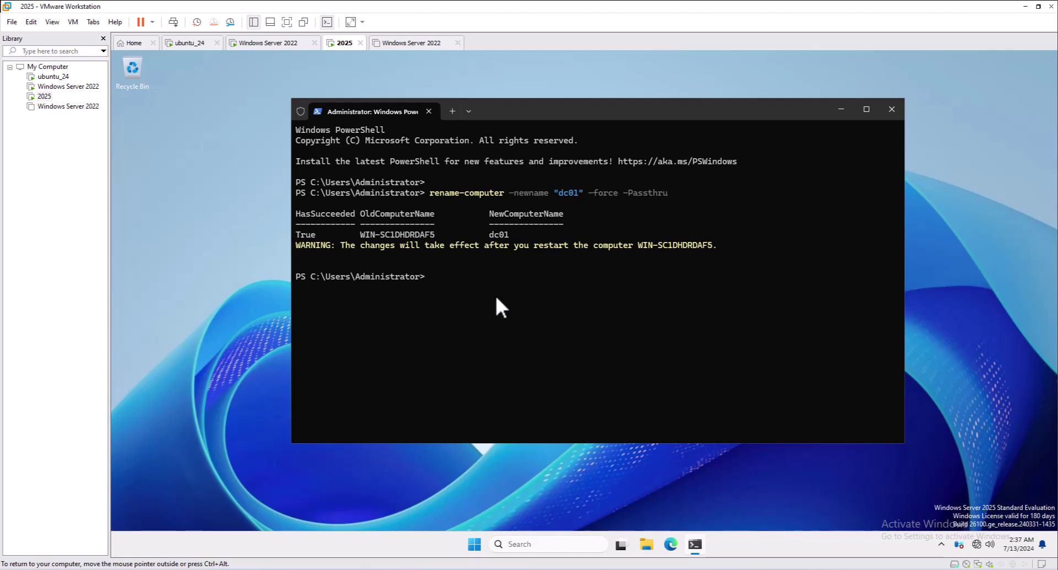
Step: Restart the server with the restart-computer command
text(restar)
key(BackSpace)
key(BackSpace)
key(BackSpace)
key(BackSpace)
text(rt-computer)
key(Return)
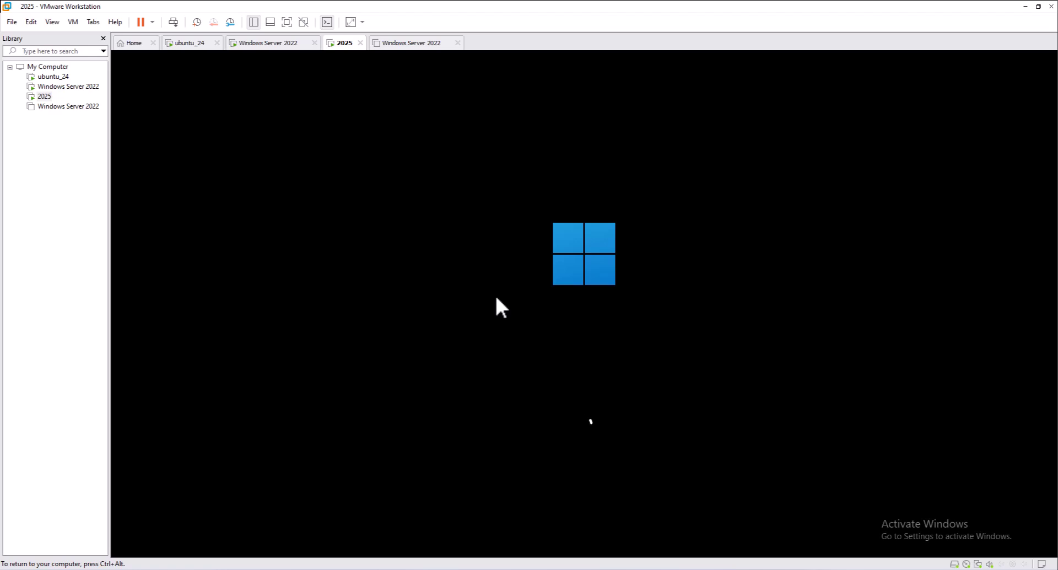
Step: Bring up the Windows sign-in prompt by sending Ctrl+Alt+Insert to the virtual machine
key(ctrl+alt)
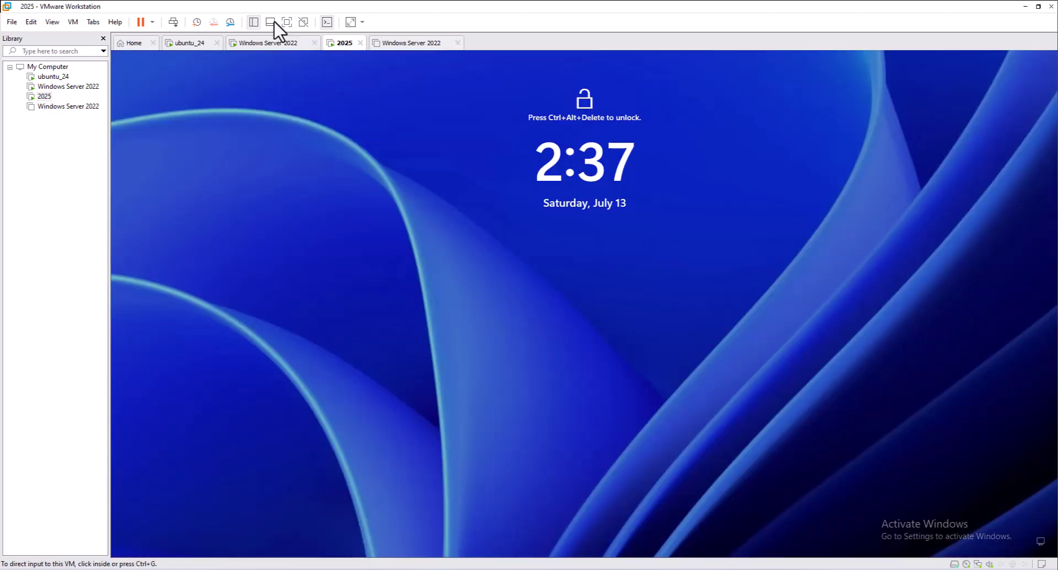
click(589, 328)
key(ctrl+alt)
click(589, 326)
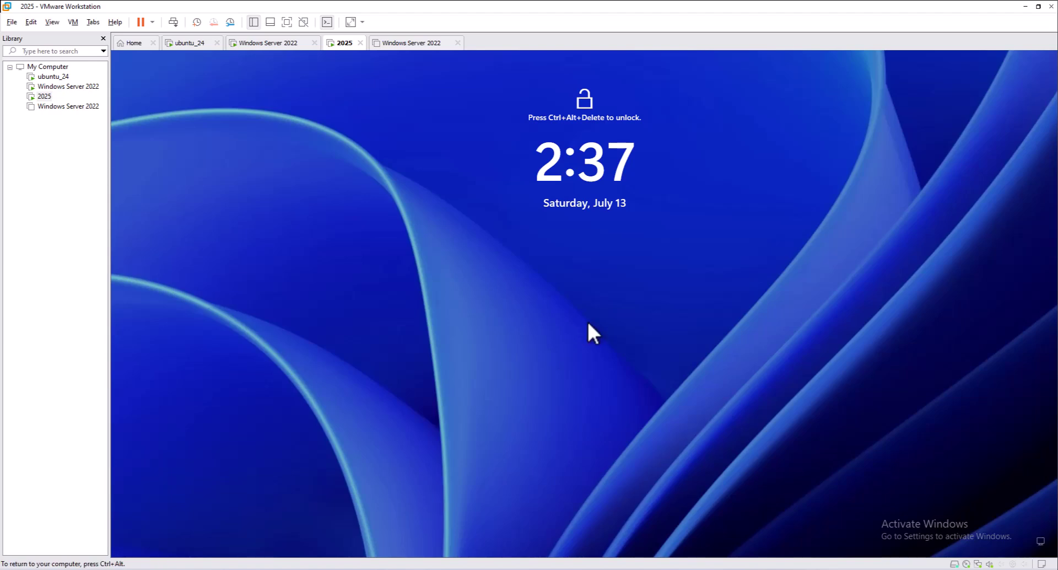
key(ctrl+alt+Insert)
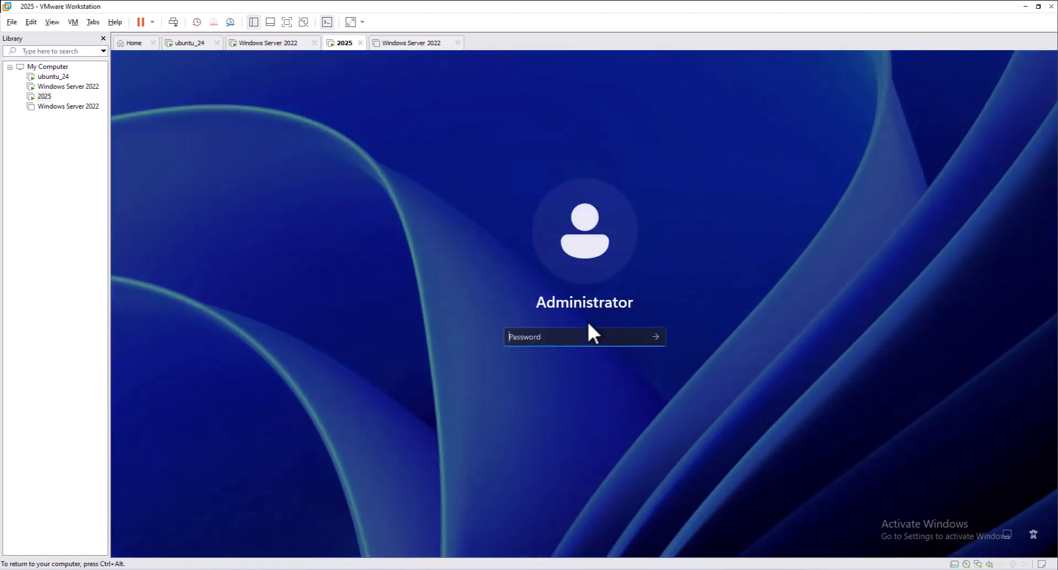
Step: Enter the Administrator account password and sign in to the desktop
text(abc)
key(BackSpace)
key(BackSpace)
key(BackSpace)
text(abcdefg)
key(Return)
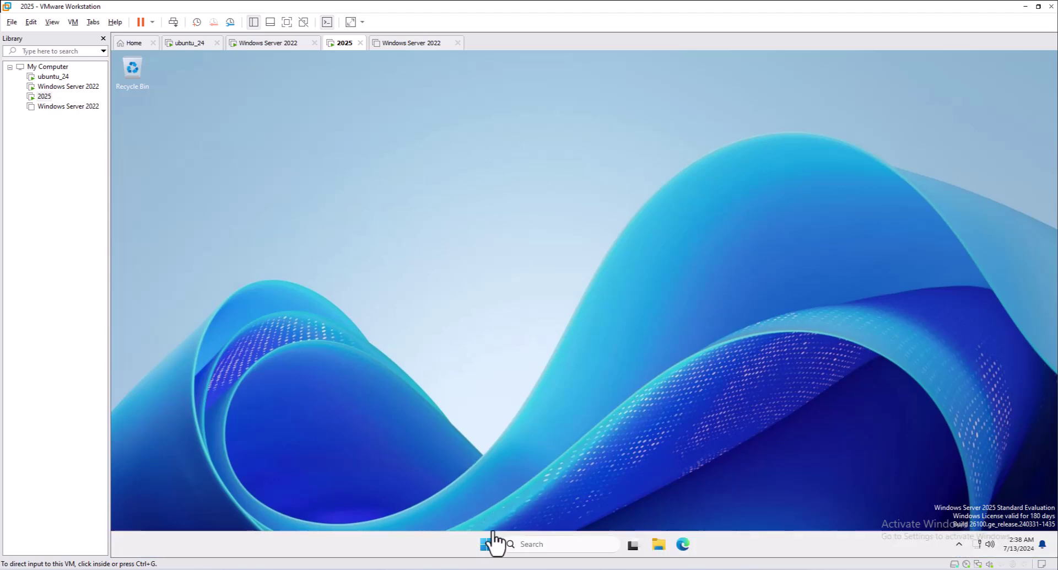
Step: Reopen Server Manager from Start, dismiss the Admin Center popup, and go to Local Server
click(488, 545)
click(488, 545)
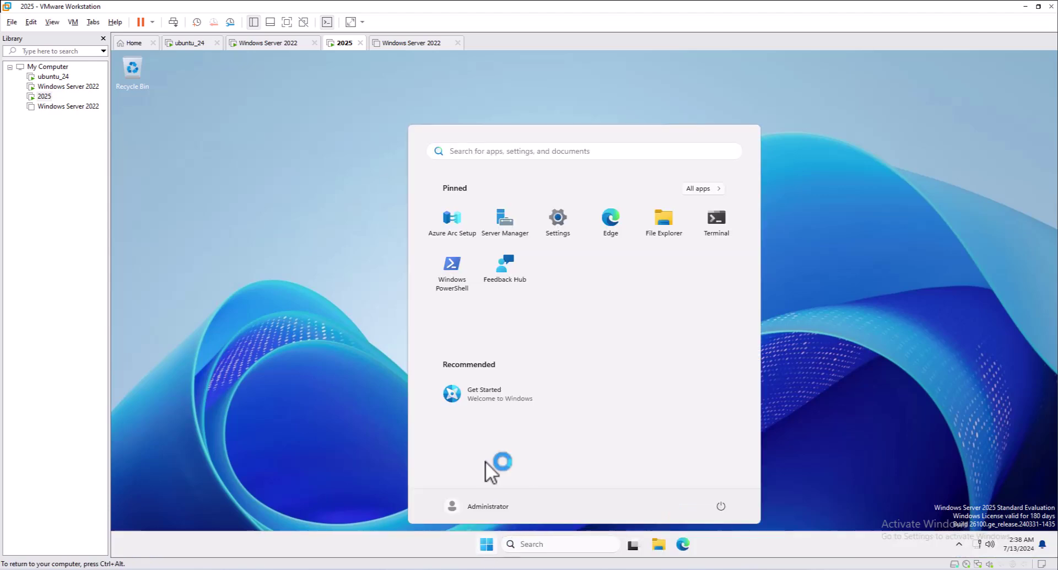
click(508, 222)
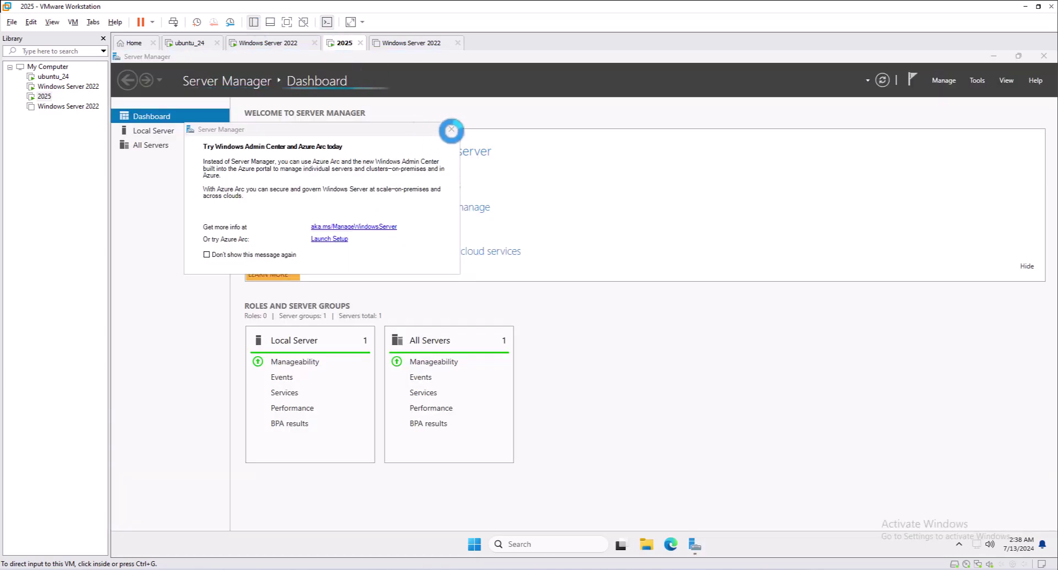
click(451, 129)
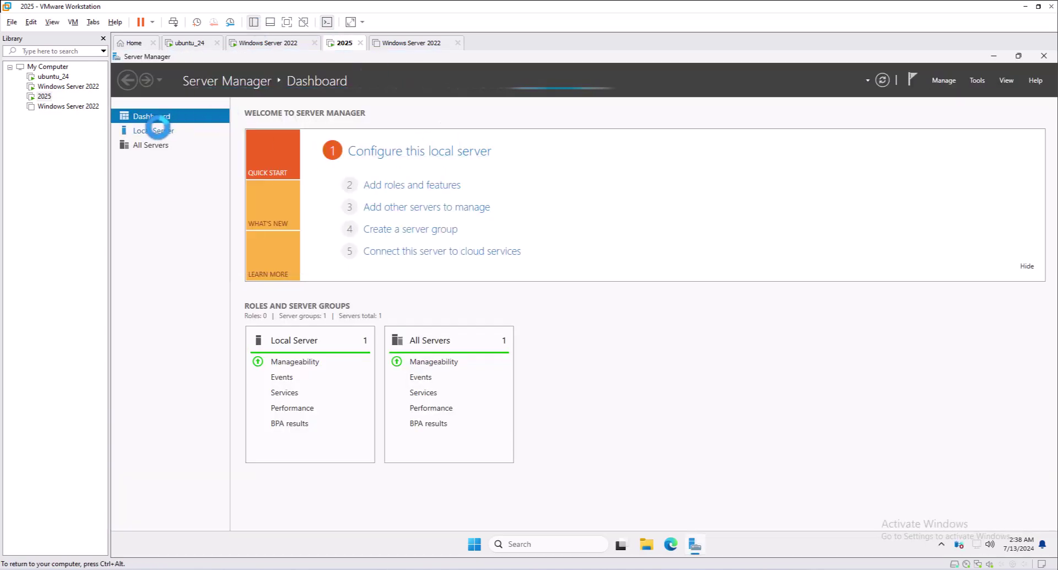
click(153, 131)
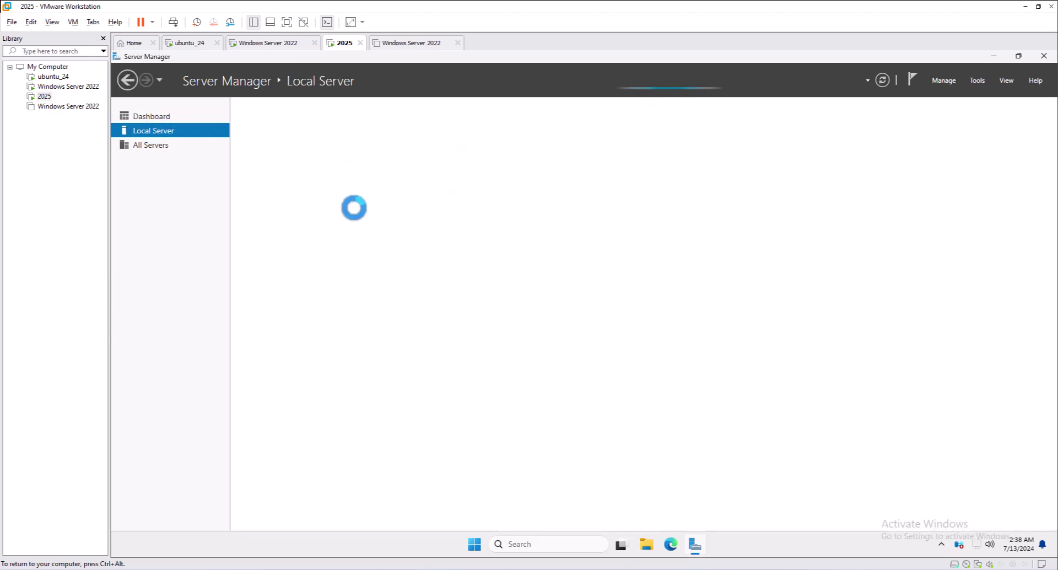